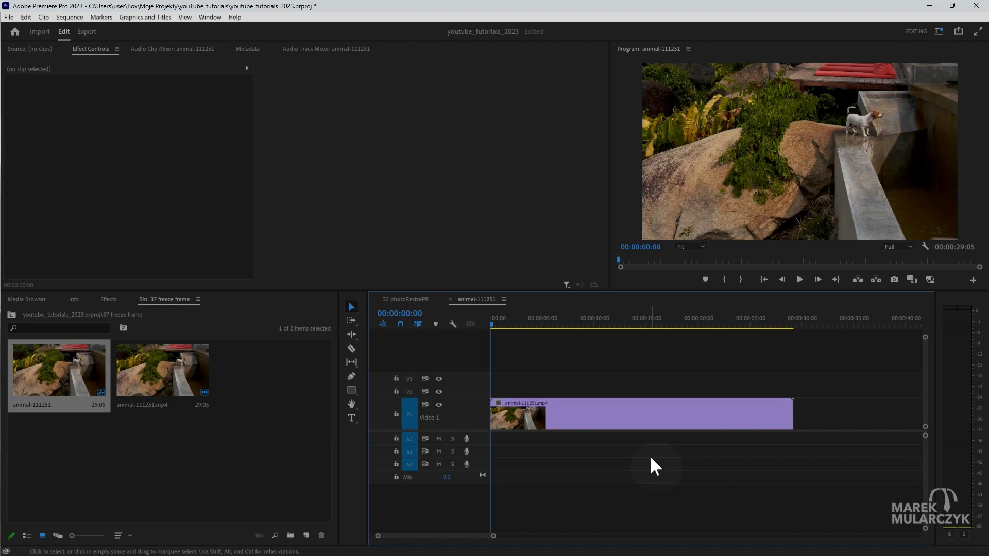
Step: Replay the dog clip from the start and park the playhead at 00:00:01:05, mid-leap
key("alt+Tab")
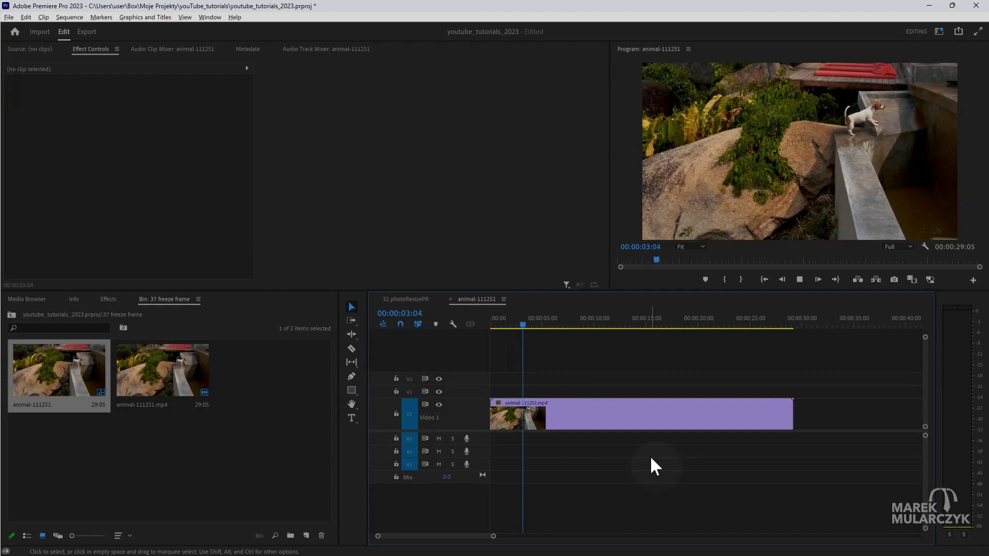
key("space")
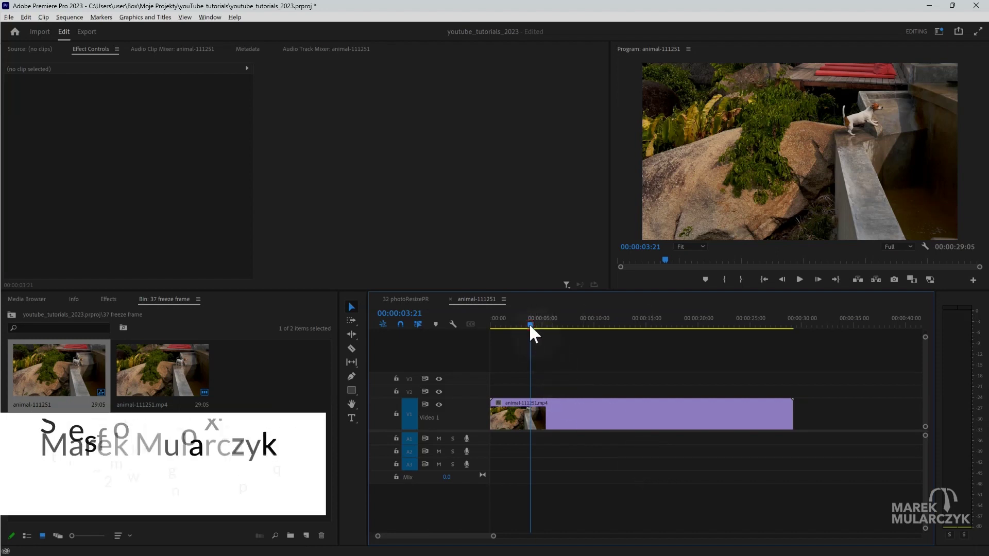
key("Home")
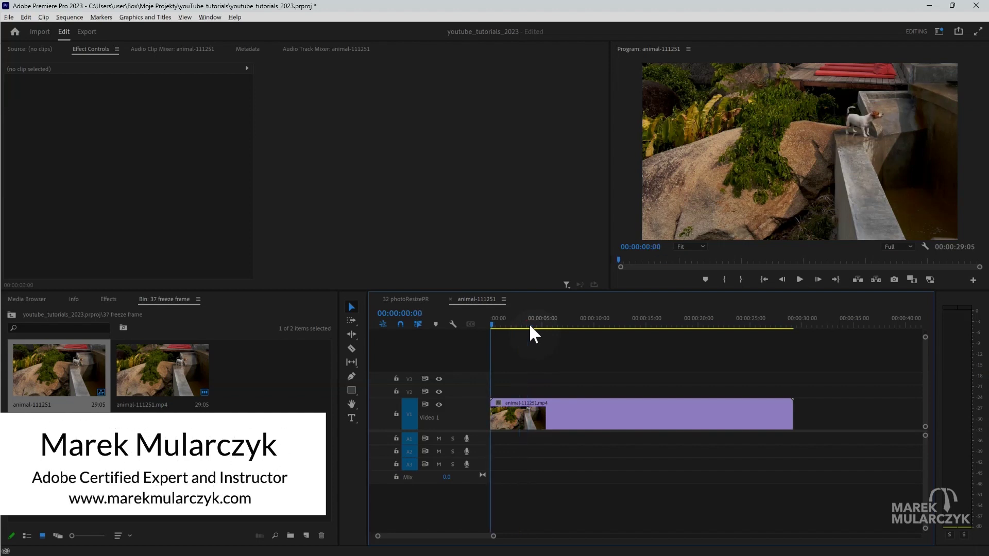
key("space")
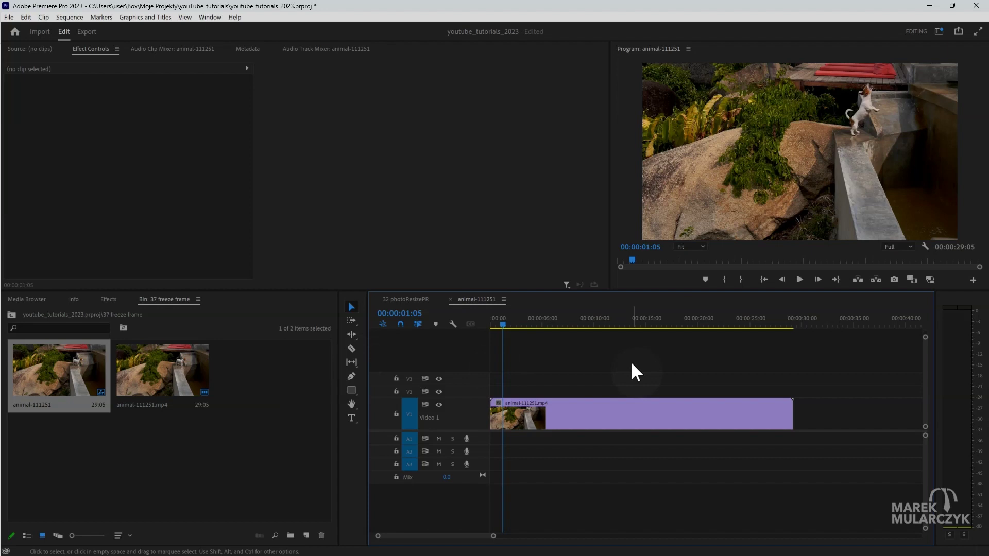
Step: Cut the dog clip at 00:00:01:05 and advance one frame to 00:00:01:06 at single-frame zoom
key("equal")
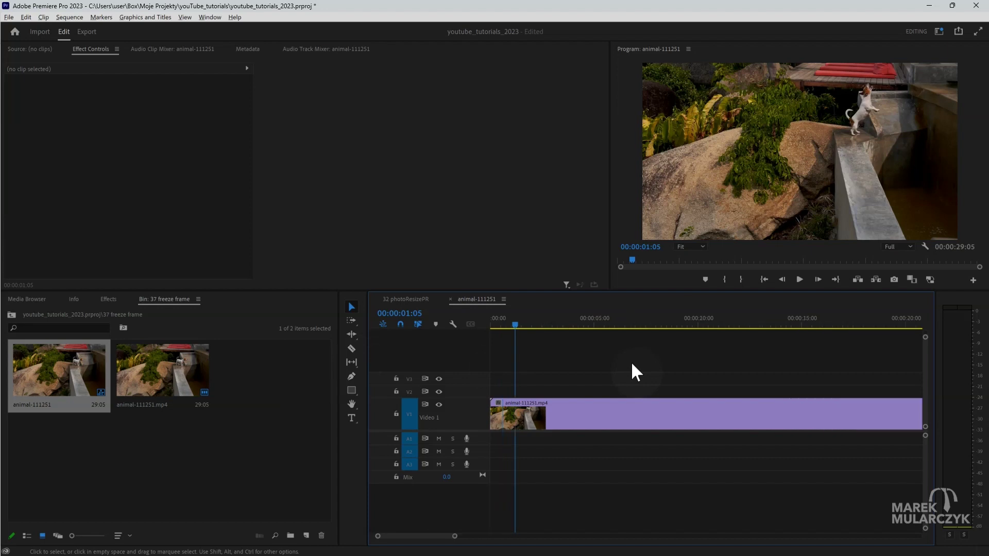
key("ctrl+k")
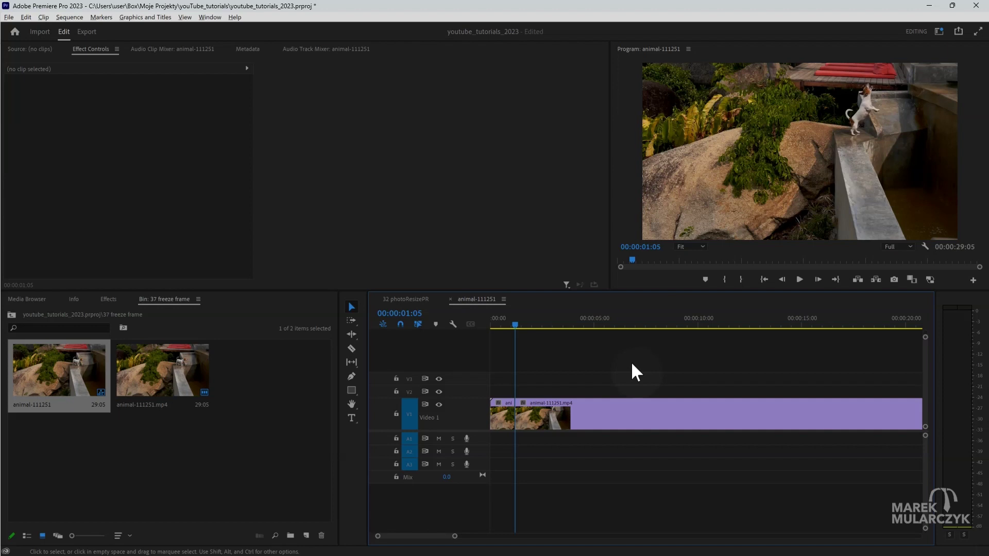
key("Right")
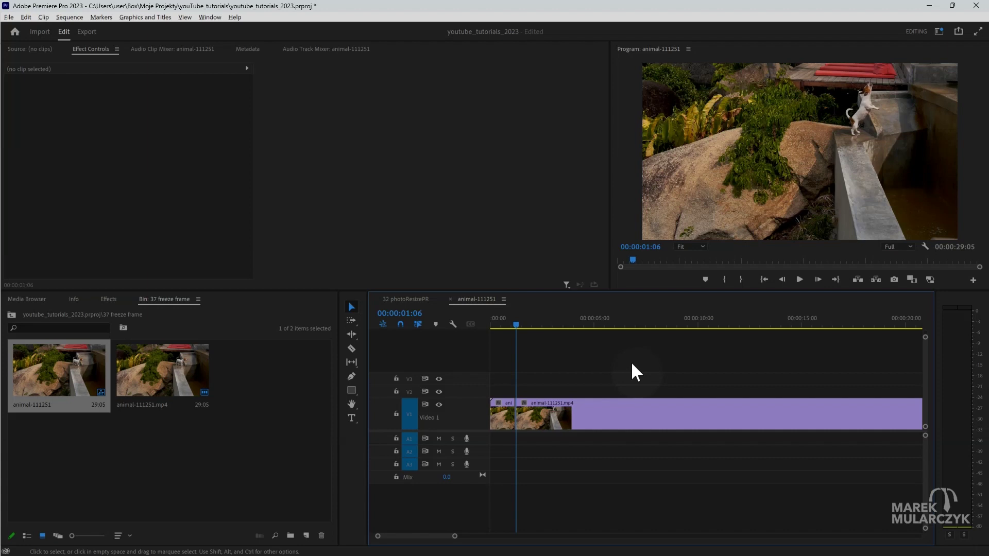
key("equal")
key("equal")
key("equal")
key("equal")
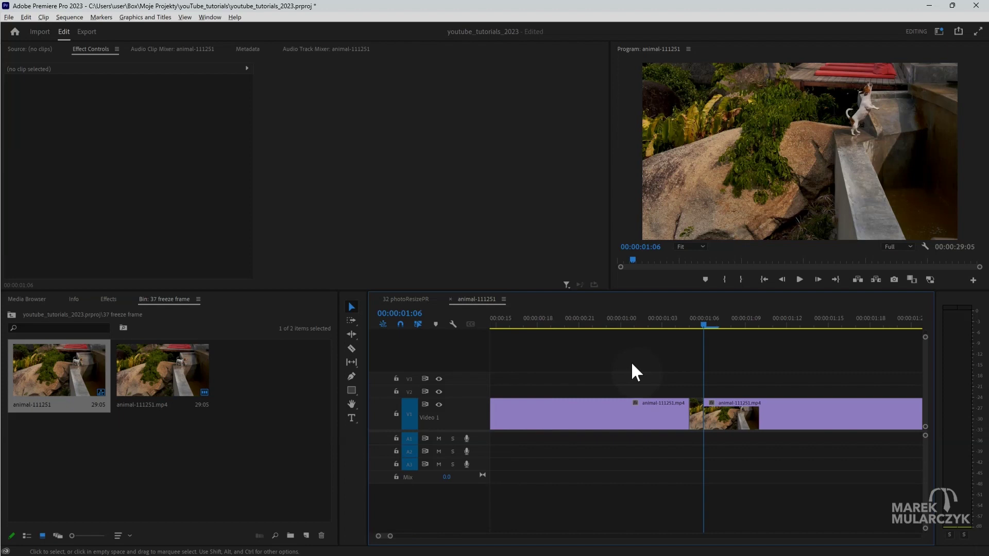
Step: Compare frames 01:05 and 01:06, finishing on 00:00:01:05
key("Left")
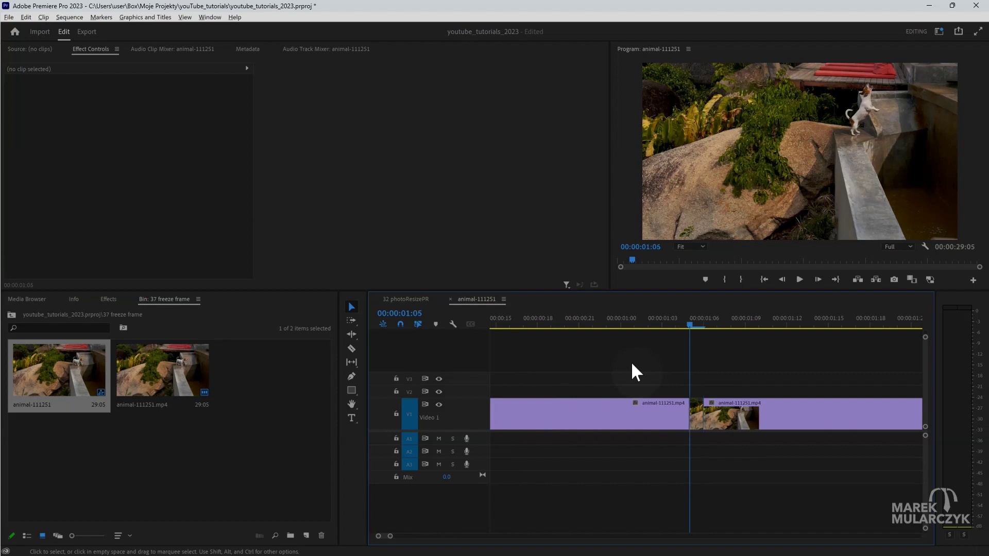
key("Right")
key("Left")
key("Right")
key("Left")
key("Right")
key("Left")
key("Right")
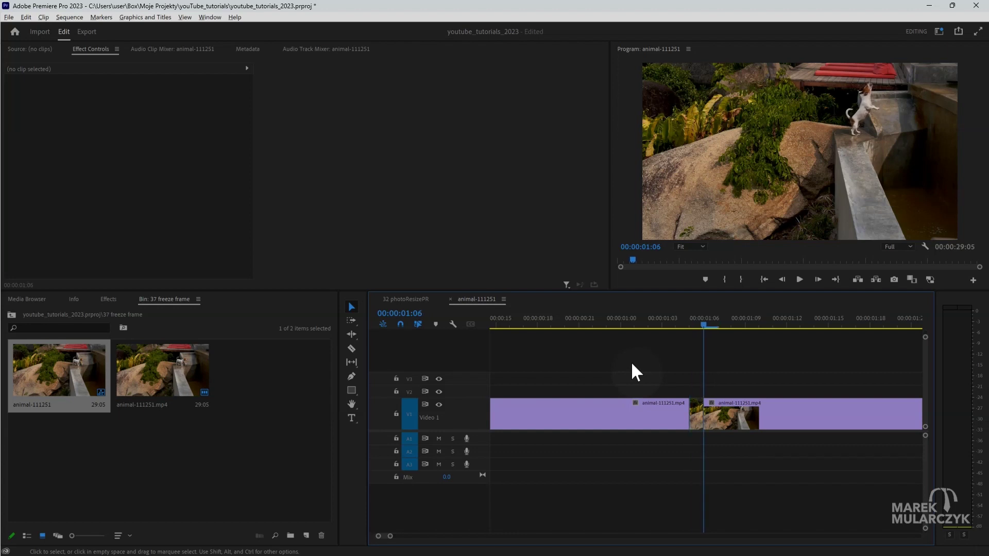
key("Left")
key("Right")
key("Left")
key("Right")
key("Left")
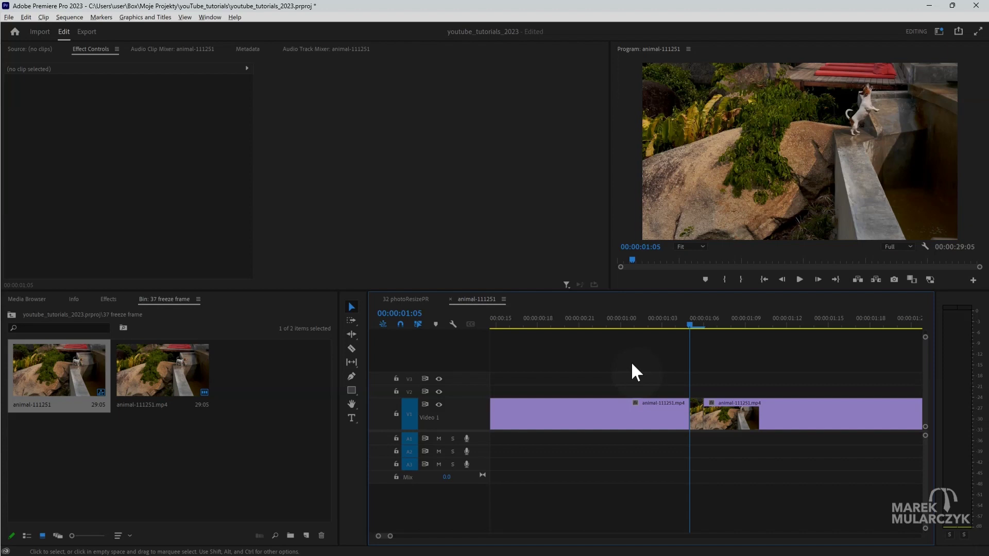
Step: Apply Add Frame Hold to the one-frame 00:00:01:05 clip on V1
right_click(695, 410)
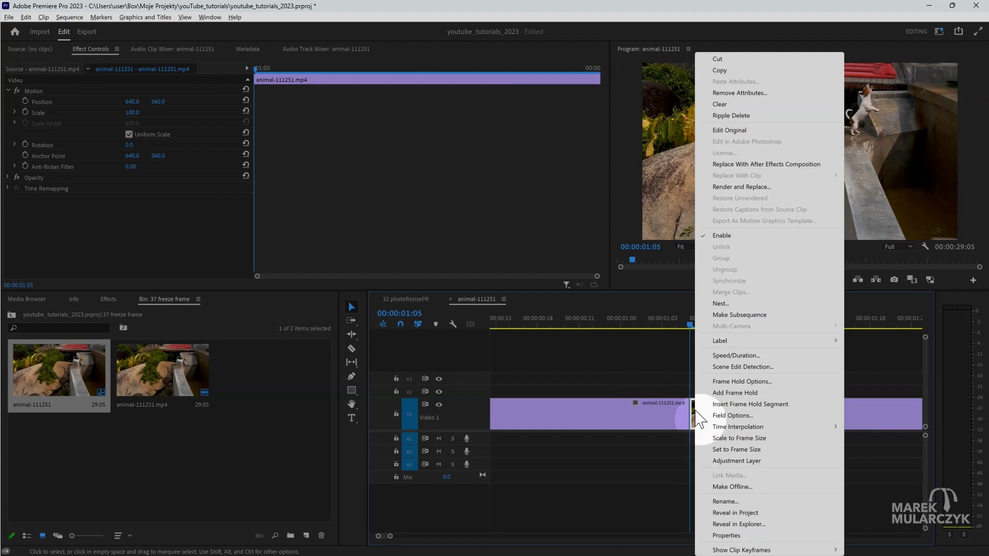
key("Escape")
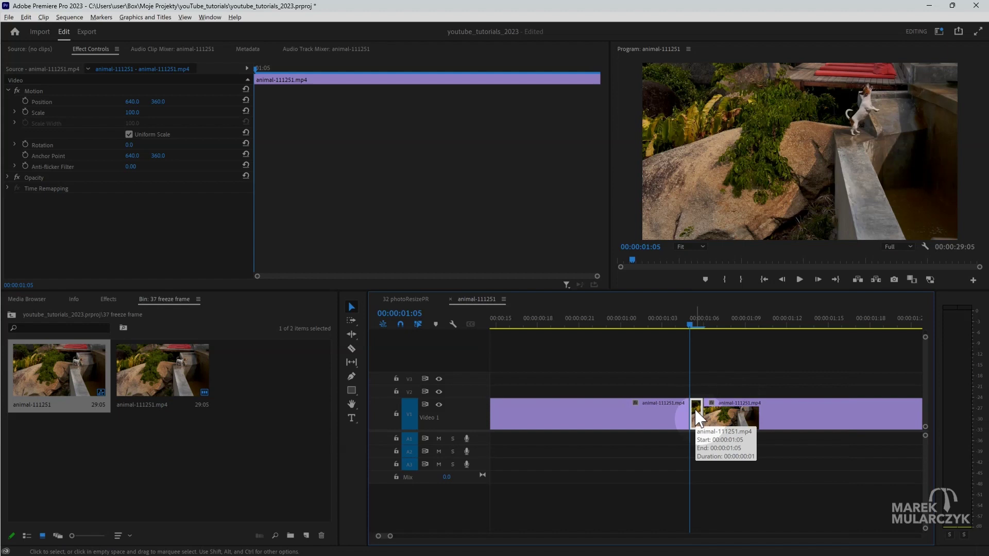
right_click(695, 409)
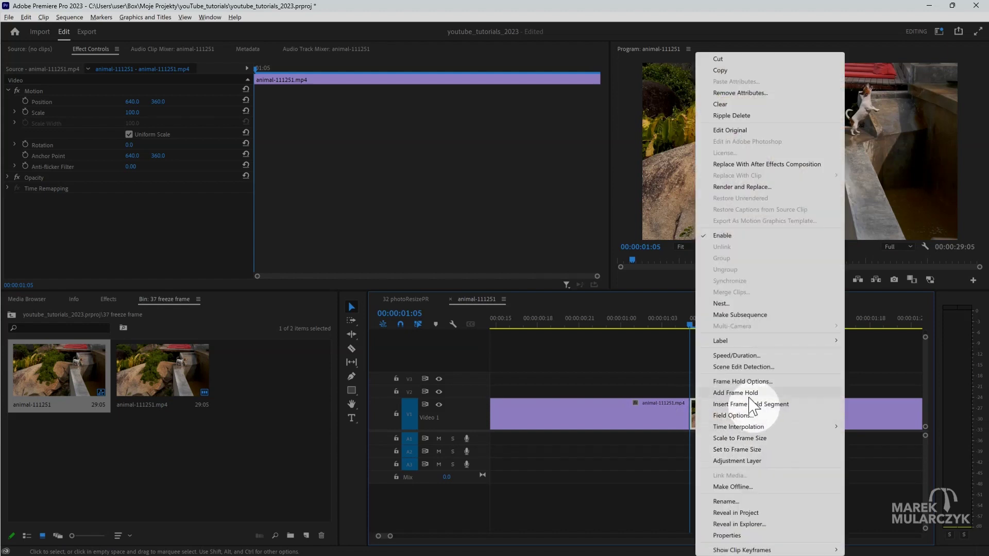
left_click(750, 395)
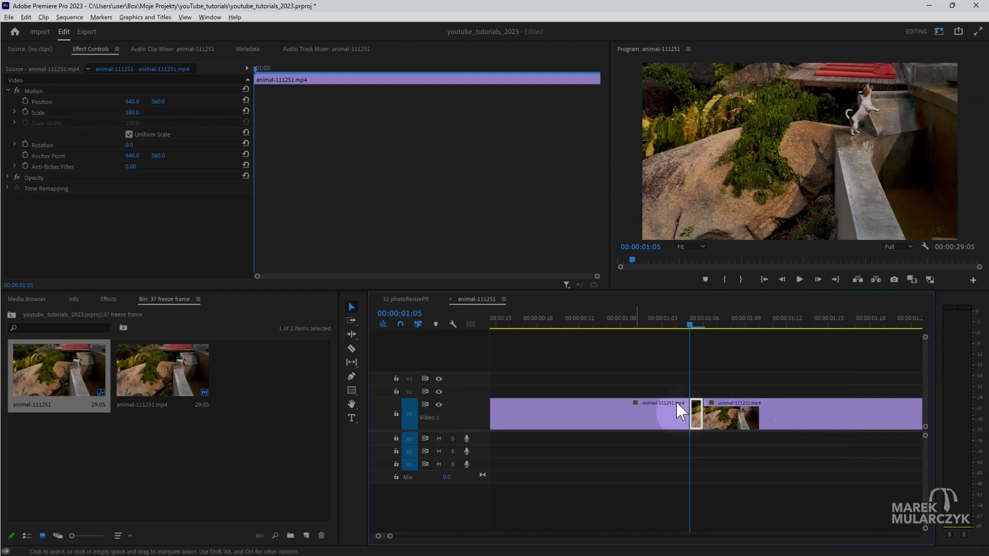
Step: Move the remaining dog clip right, extend the freeze frame into the gap, and preview it
left_click_drag(728, 417, 832, 427)
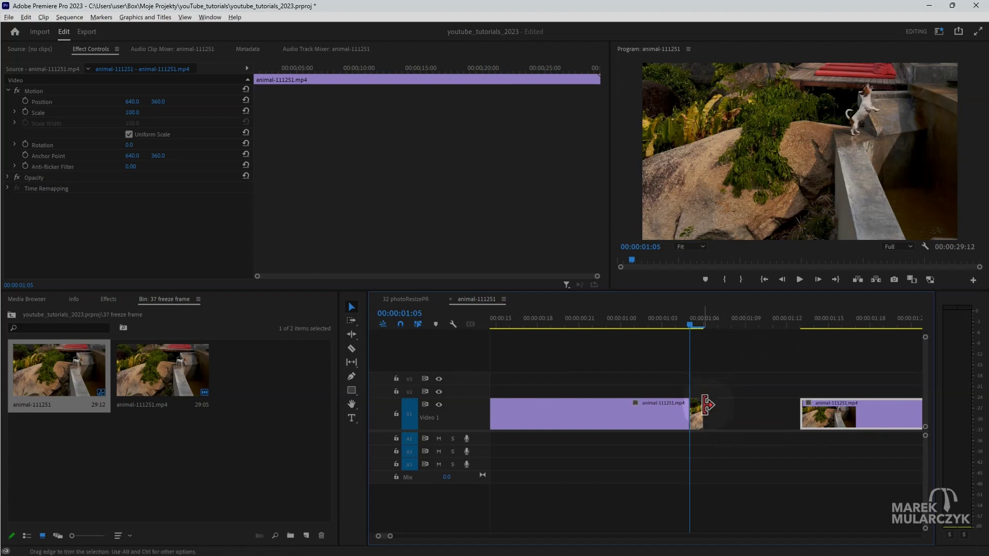
left_click_drag(700, 407, 792, 409)
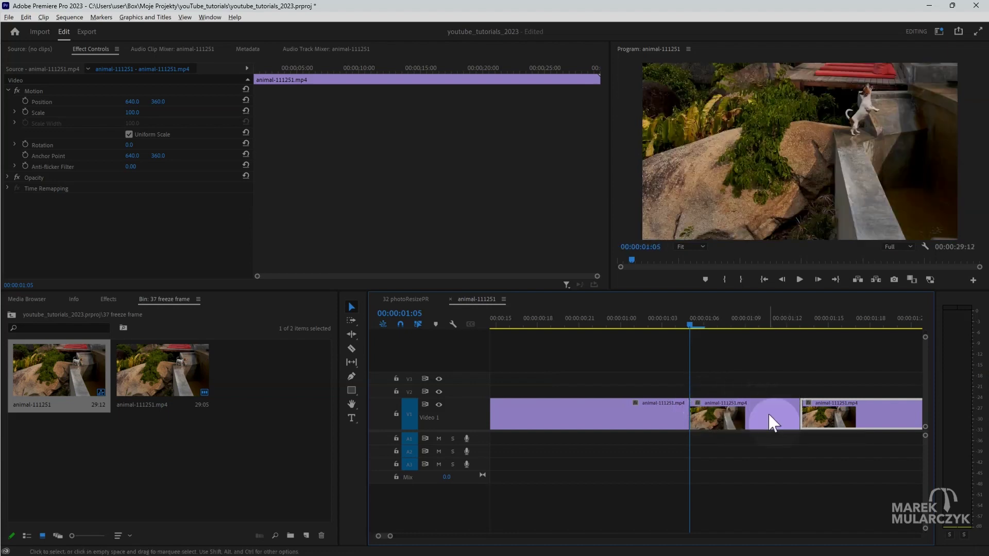
left_click(593, 322)
key("space")
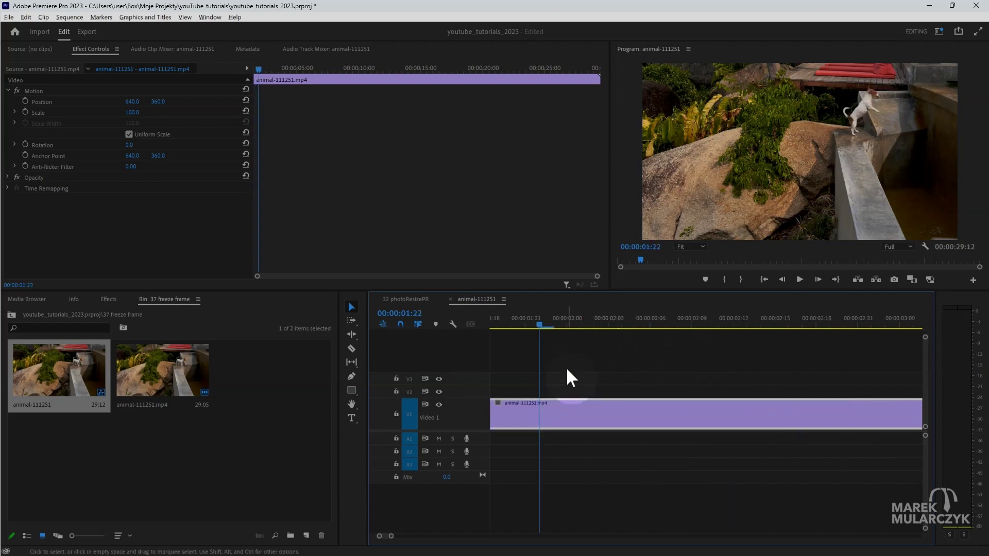
Step: Push the last clip piece further right and lengthen the freeze frame to about 2.5 seconds
key("minus")
key("minus")
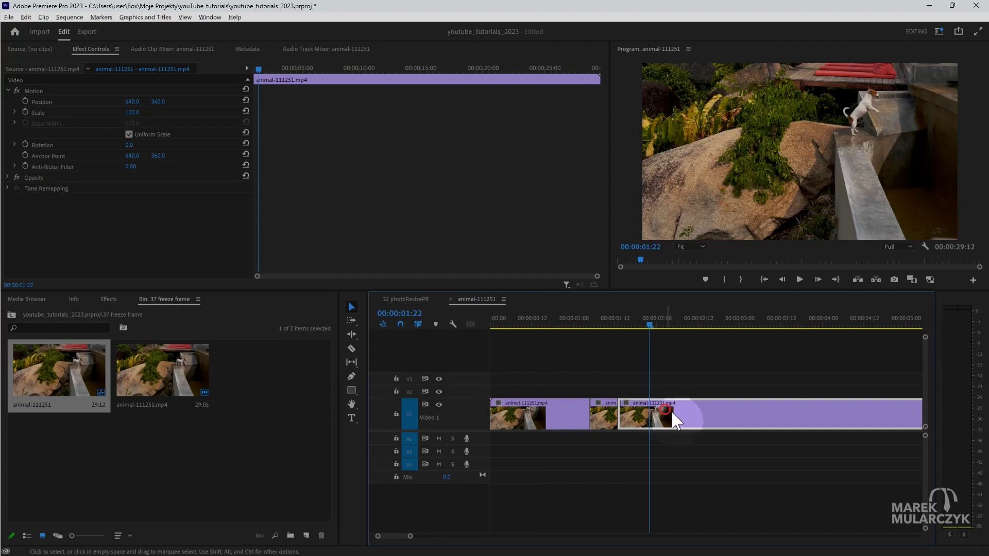
left_click_drag(672, 412, 835, 429)
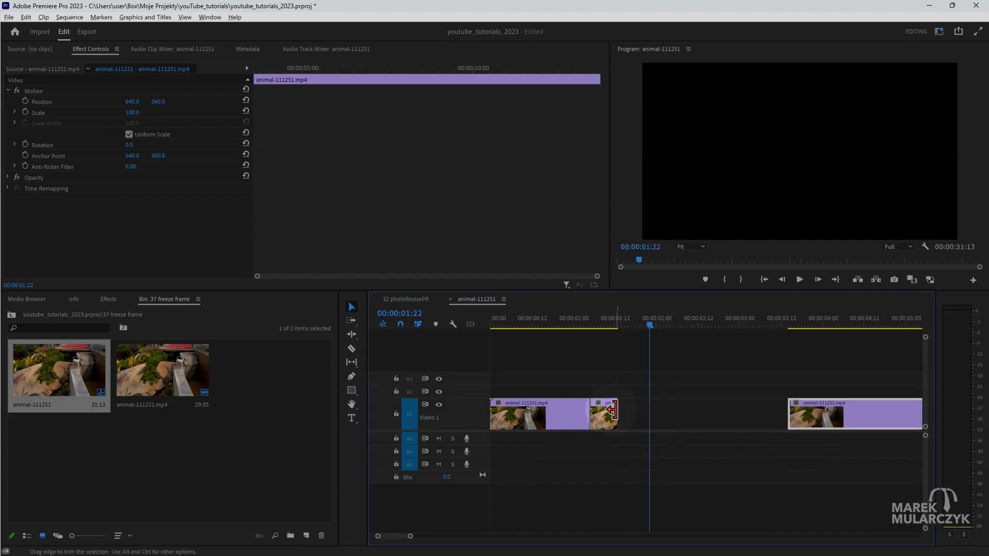
left_click_drag(613, 411, 788, 416)
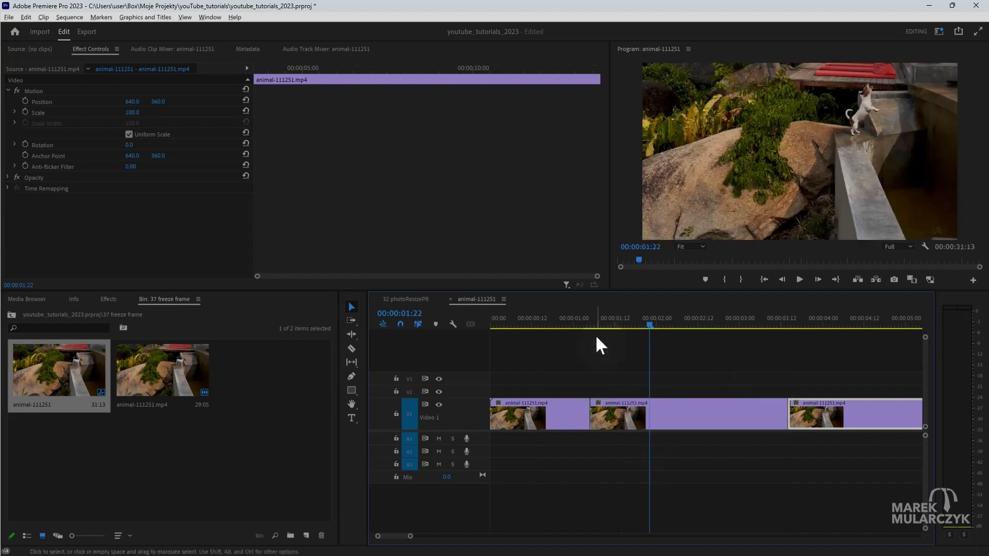
Step: Play the sequence from near the start through the mid-jump freeze frame to review it
left_click(517, 318)
key("space")
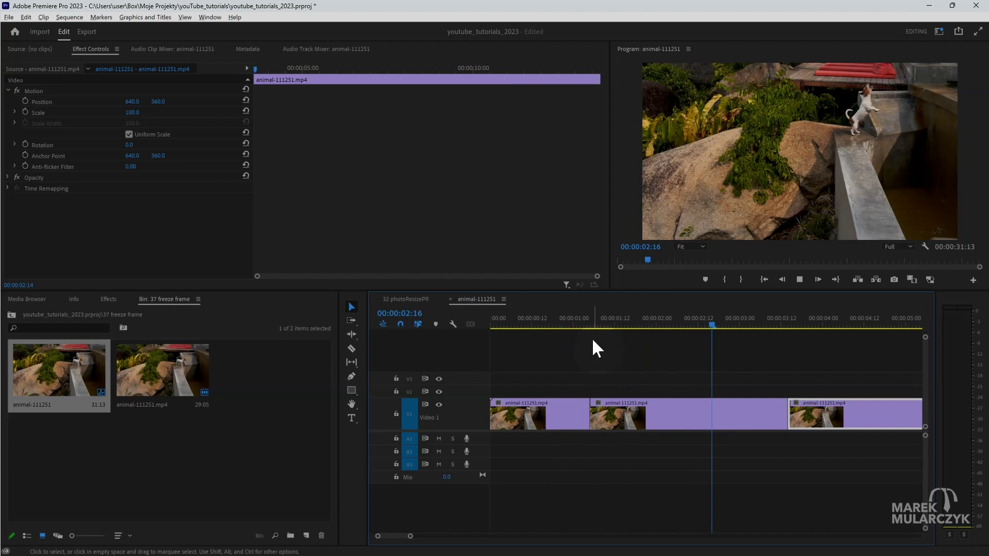
key("space")
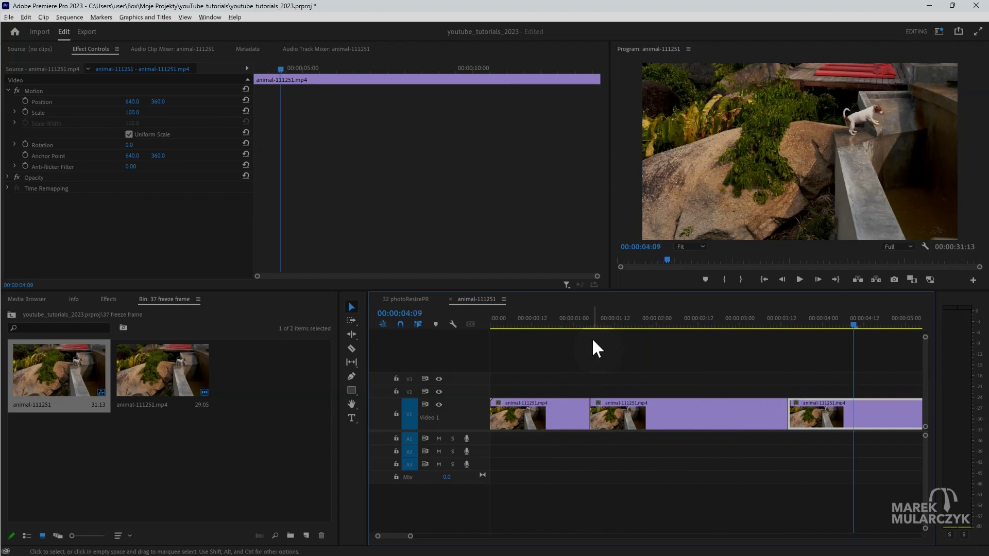